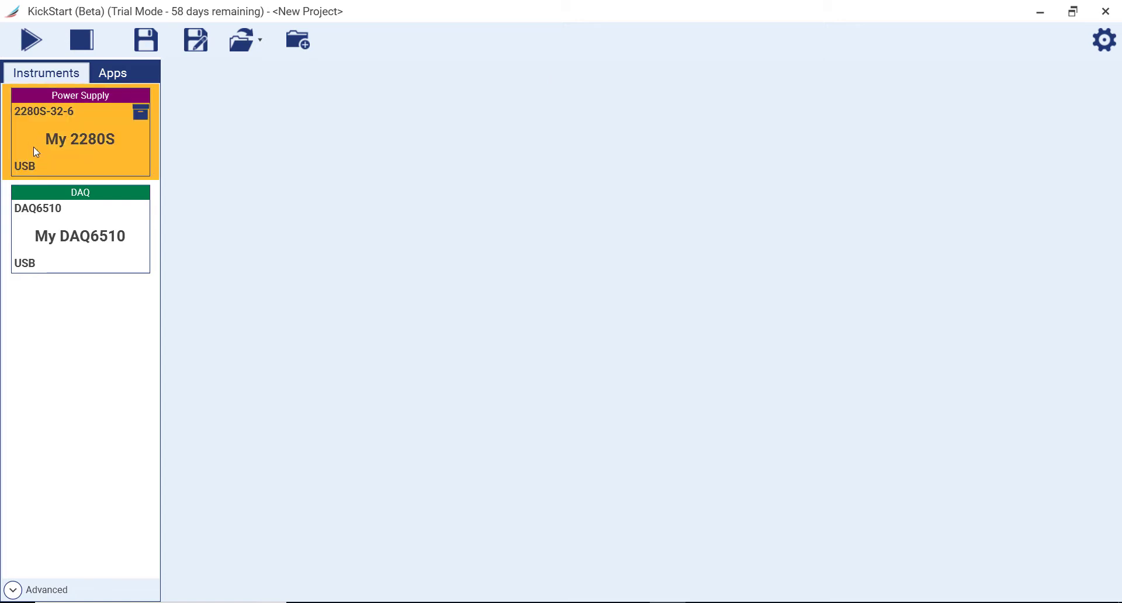
Step: Rename the DAQ6510 instrument from 'My DAQ6510' to 'tkDAQ'
mouse_move(69, 197)
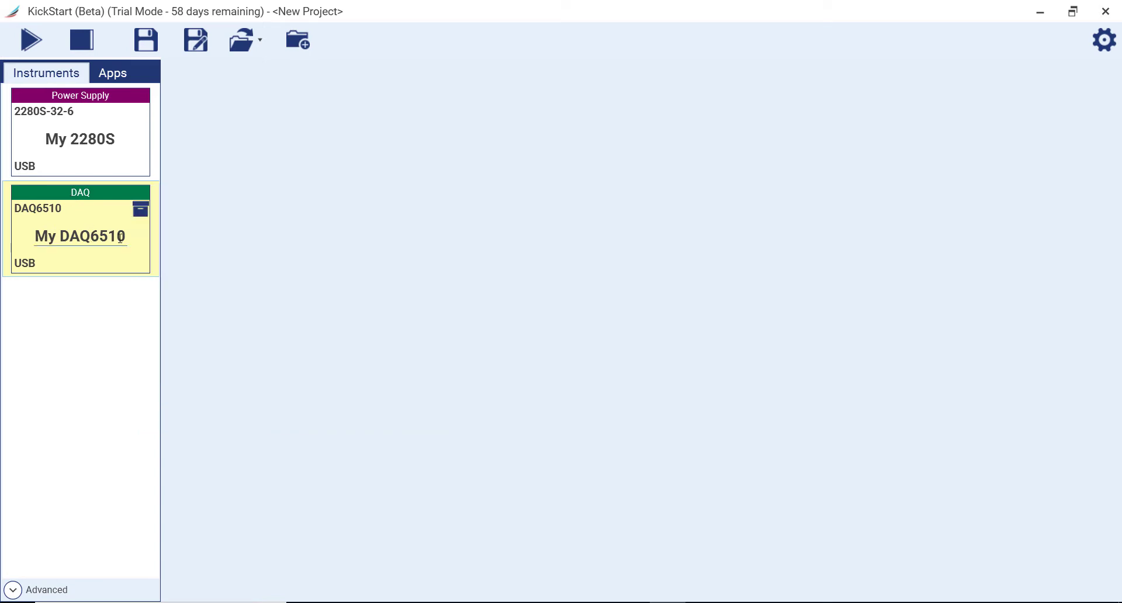
left_click_drag(123, 238, 31, 241)
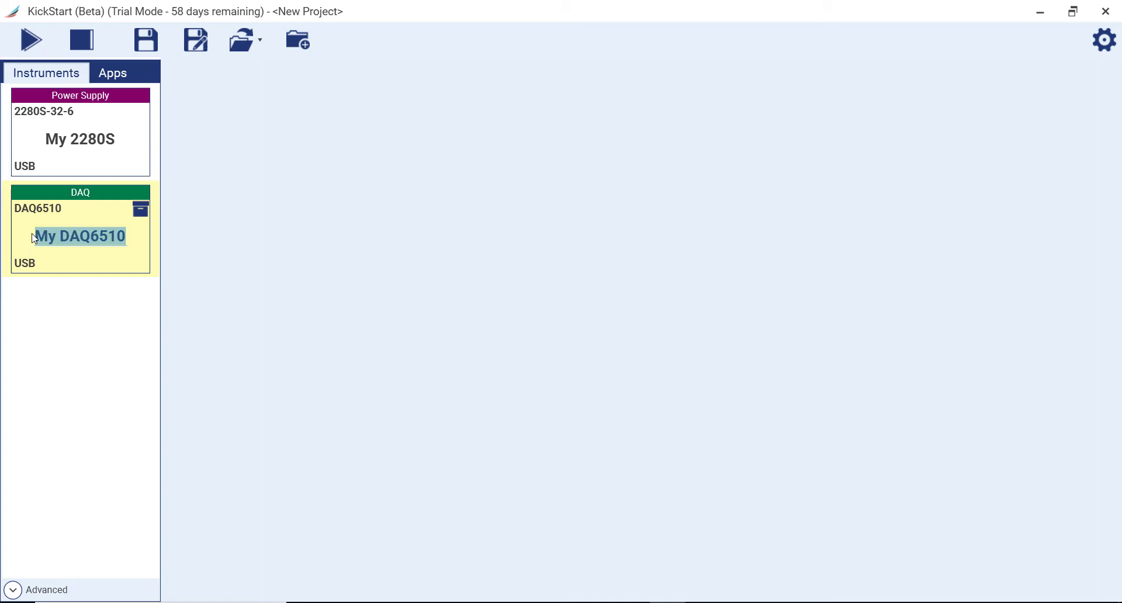
type("tkDAQ")
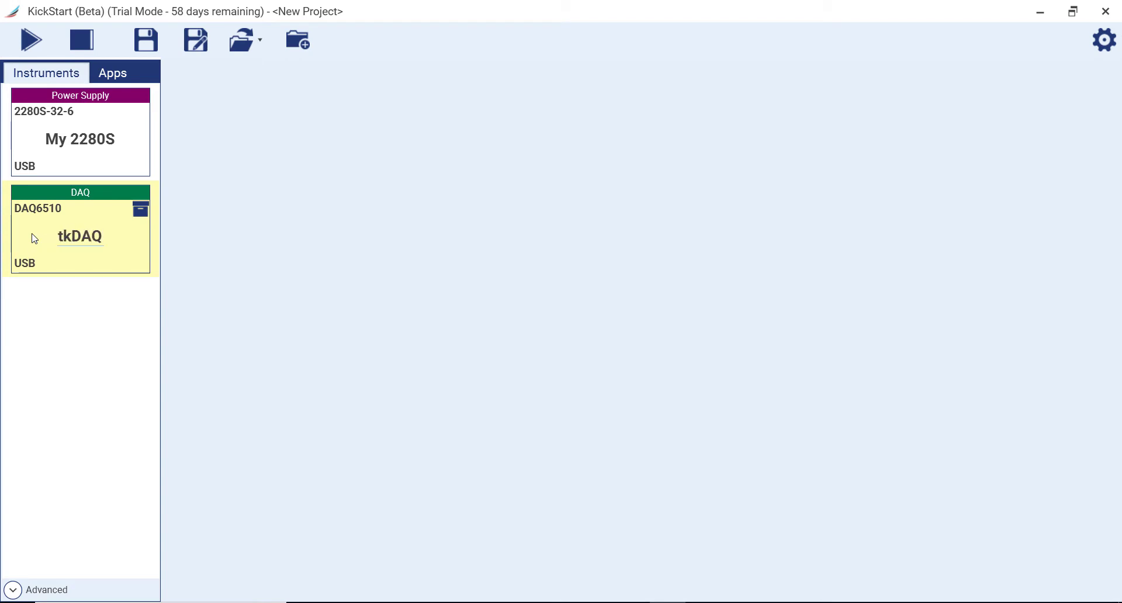
key("Return")
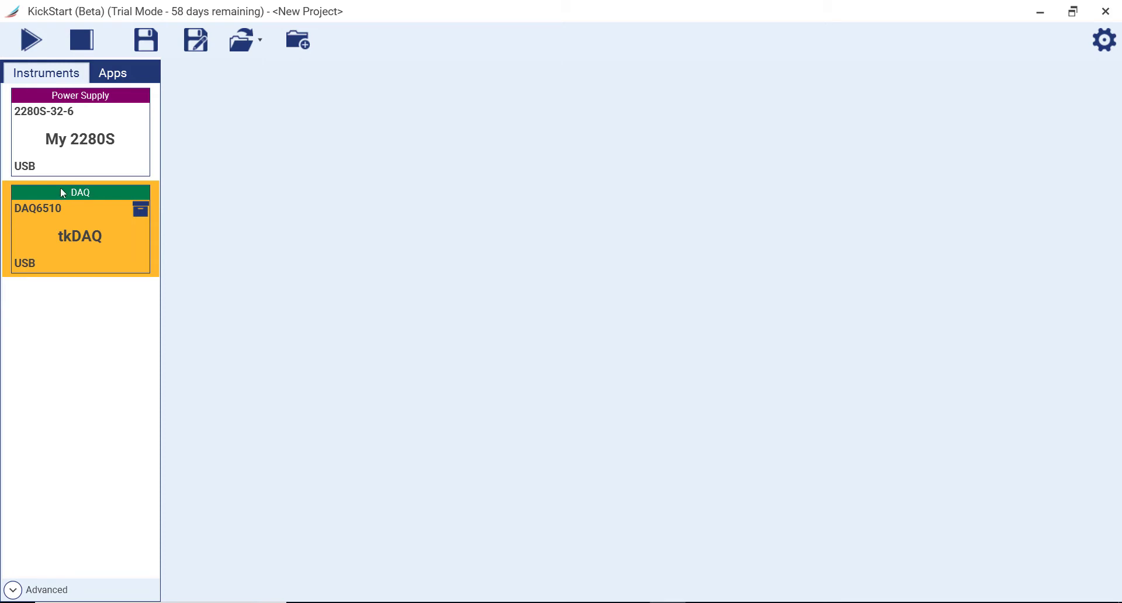
Step: Create a Data Logger app by placing the tkDAQ instrument in the workspace
left_click_drag(61, 188, 391, 225)
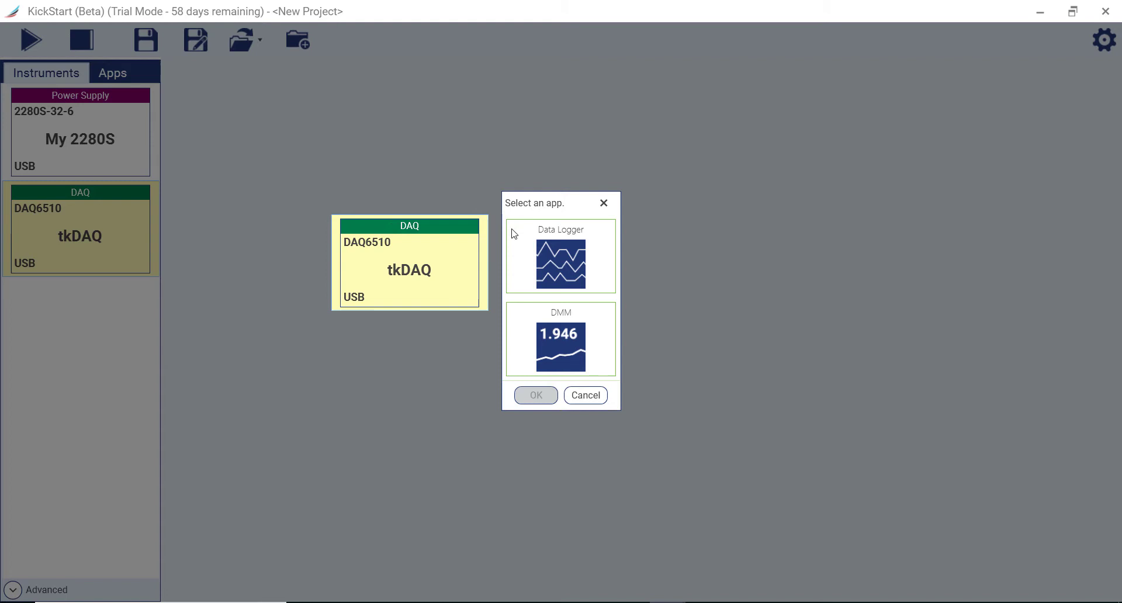
left_click(579, 265)
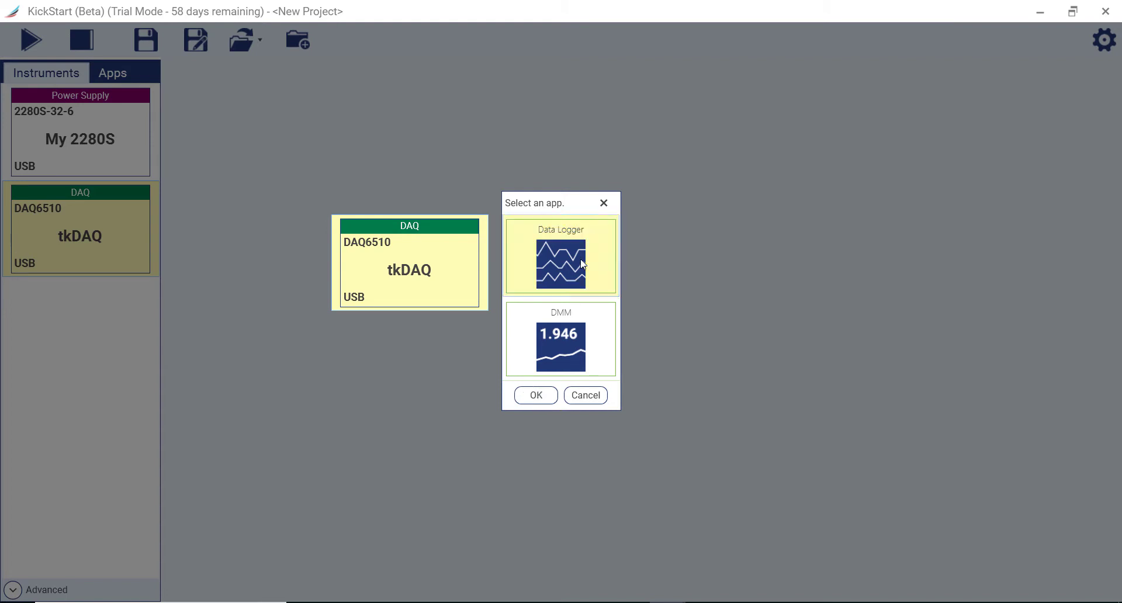
left_click(536, 395)
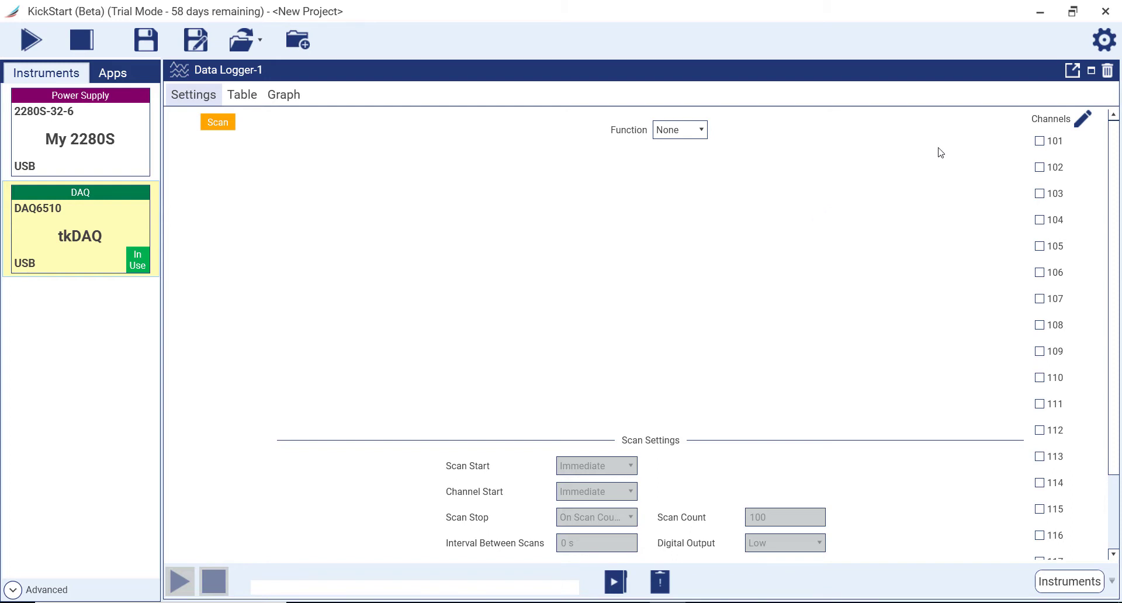
Step: Scan channel 101 for DC Voltage and channel 105 for 2-Wire Resistance, saving each
left_click(1038, 141)
left_click(678, 131)
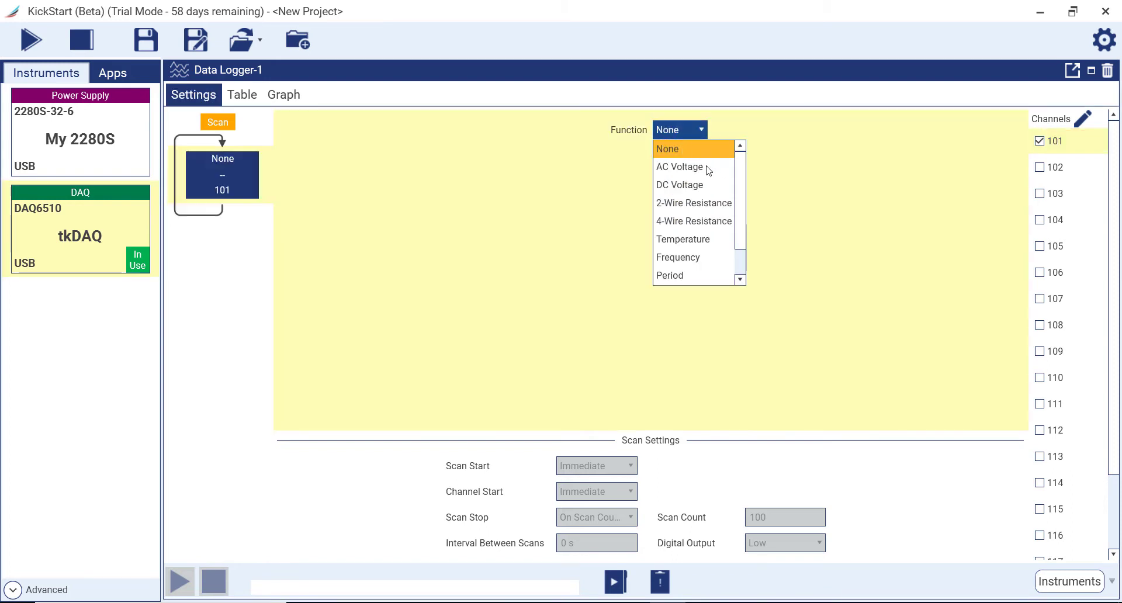
left_click(704, 184)
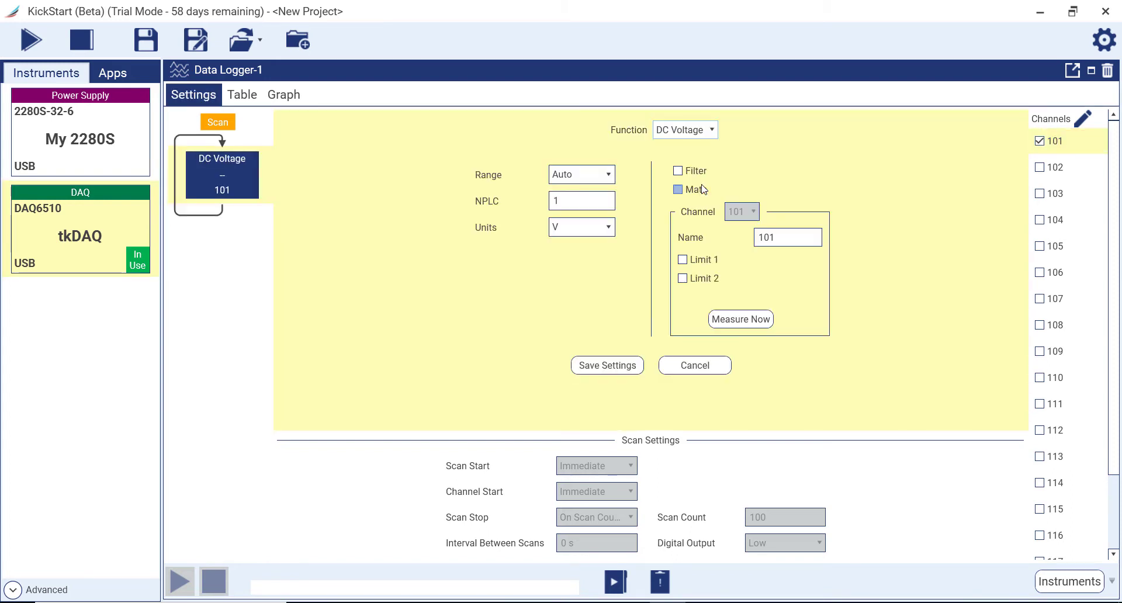
left_click(604, 373)
left_click(1039, 246)
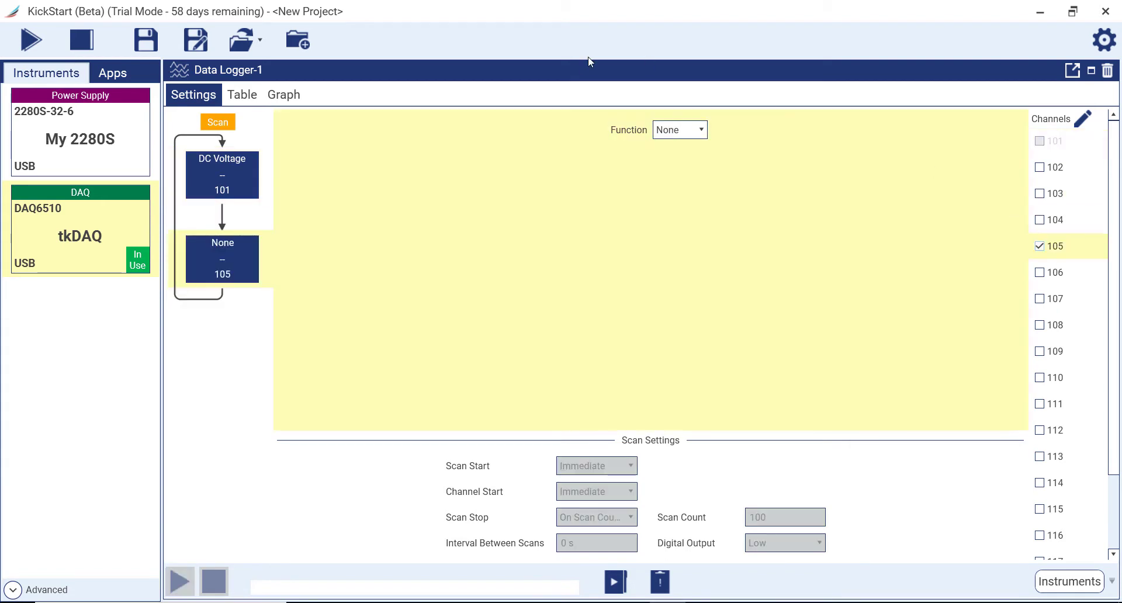
left_click(675, 130)
left_click(694, 203)
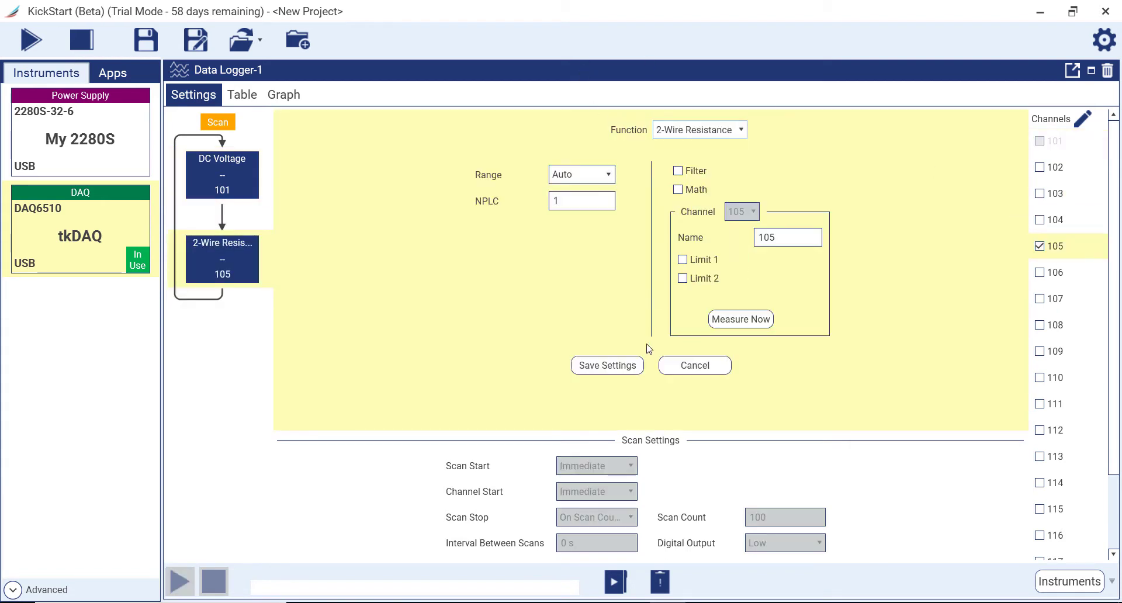
left_click(604, 365)
Step: Add channel 110 measuring Temperature and rename it TC 1
left_click(1039, 378)
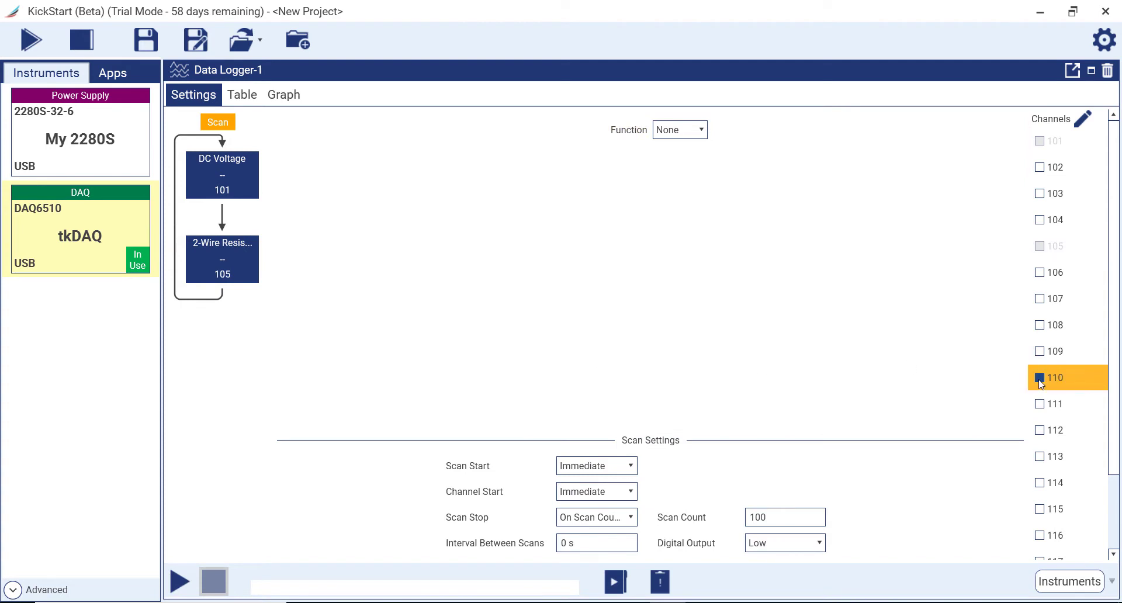
left_click(702, 130)
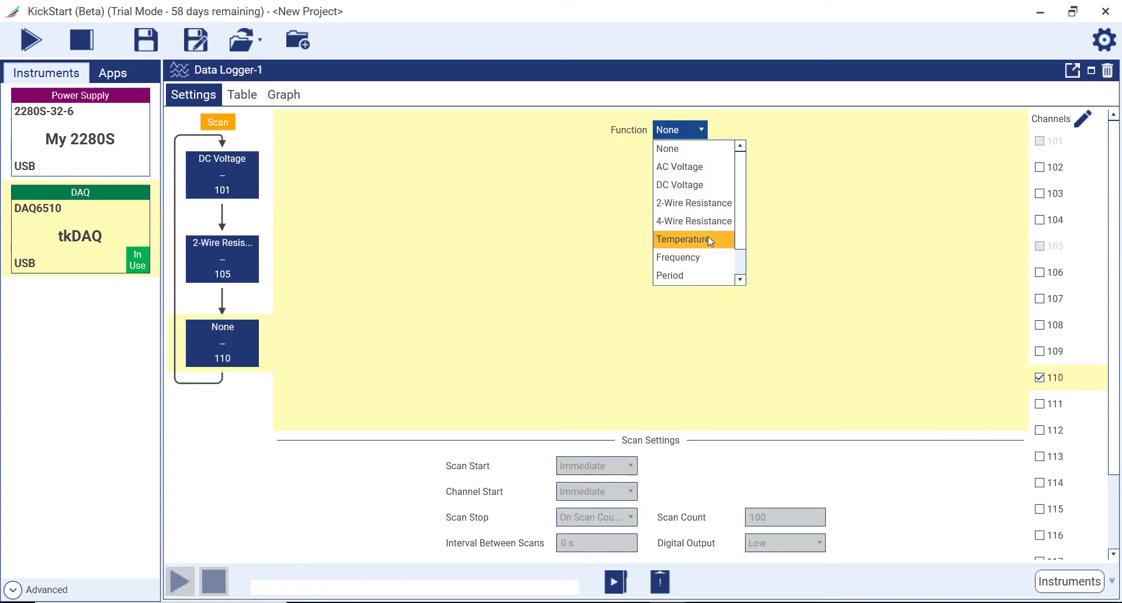
left_click(708, 241)
left_click(785, 236)
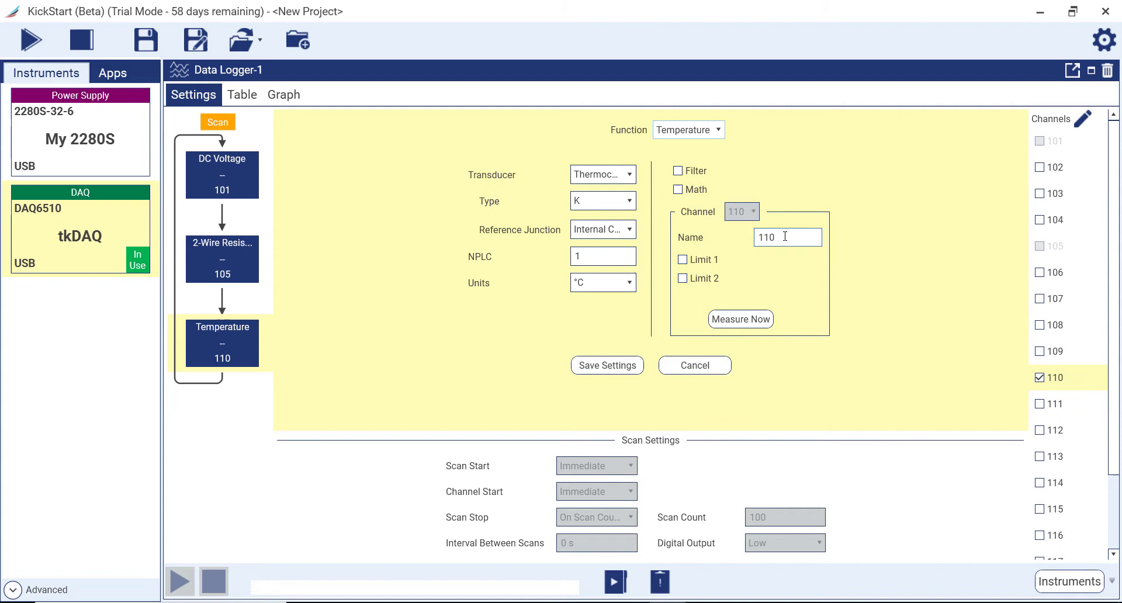
double_click(785, 237)
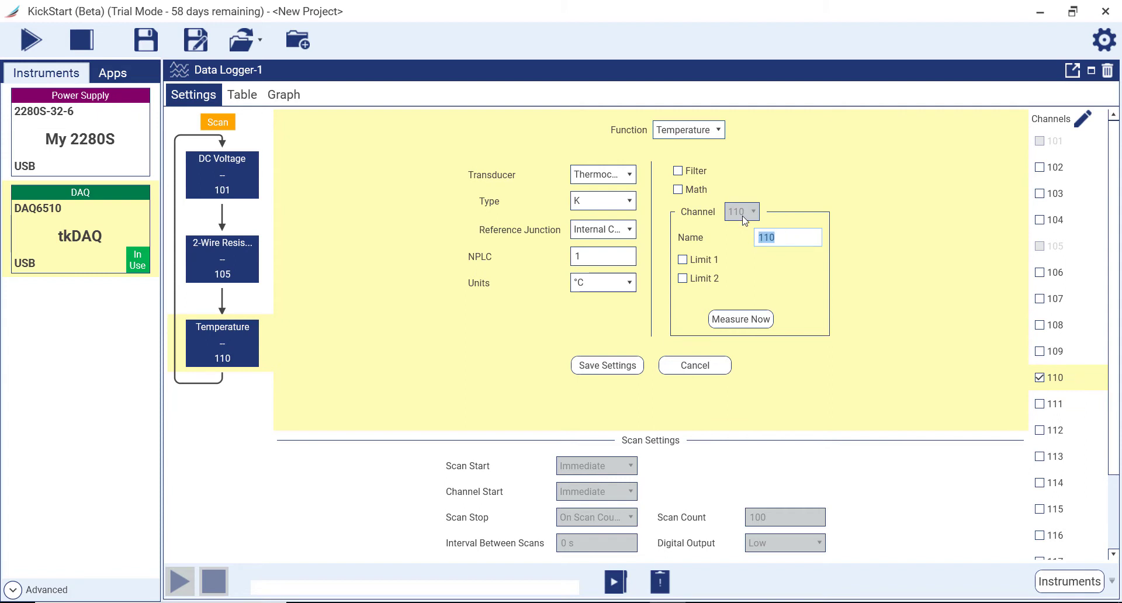
type("TC 1")
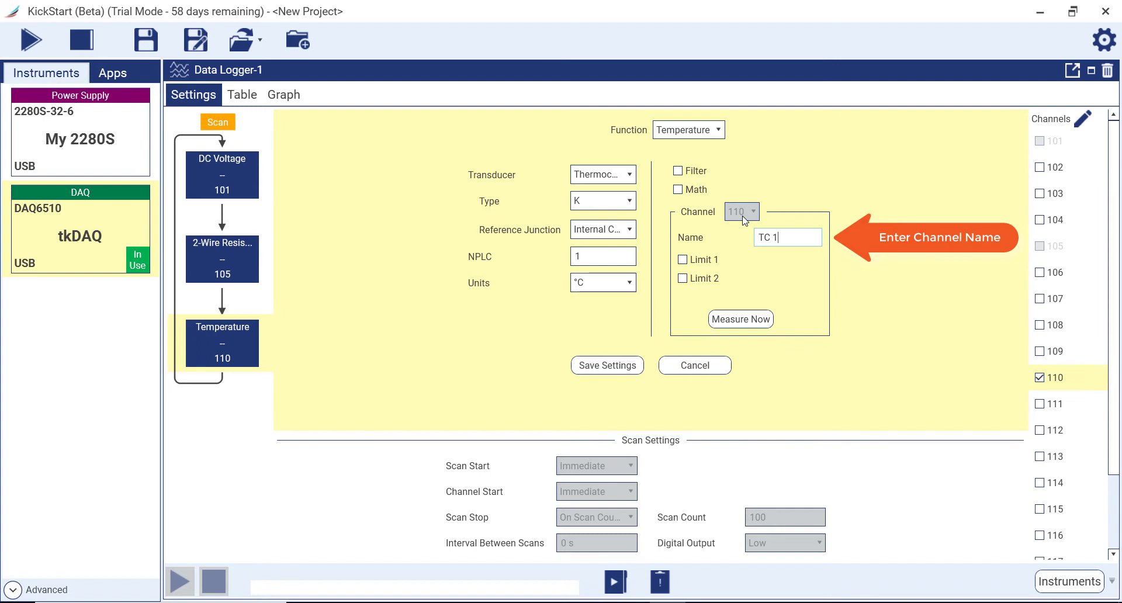
Step: Save channel 110 as TC 1 and set 500 scans at 0.5 s intervals
left_click(611, 370)
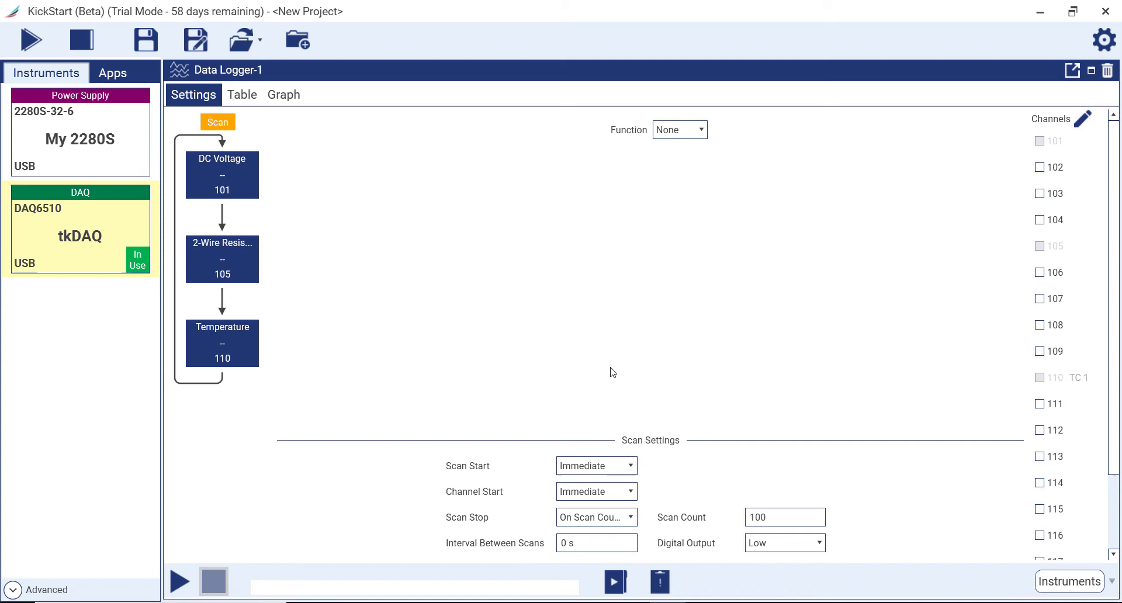
left_click(787, 519)
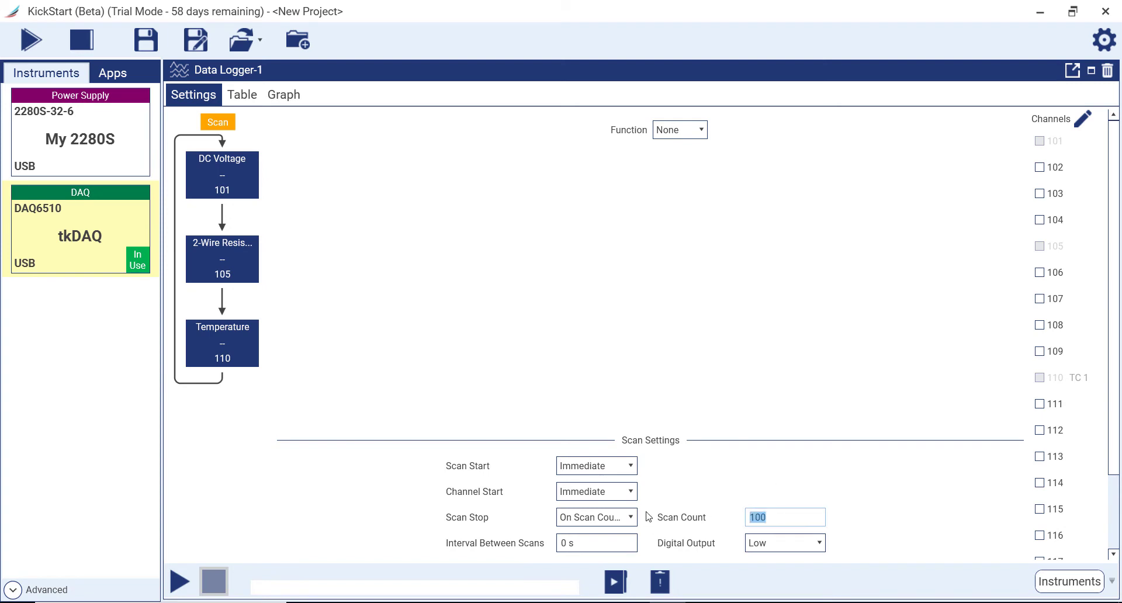
type("50")
key("Tab")
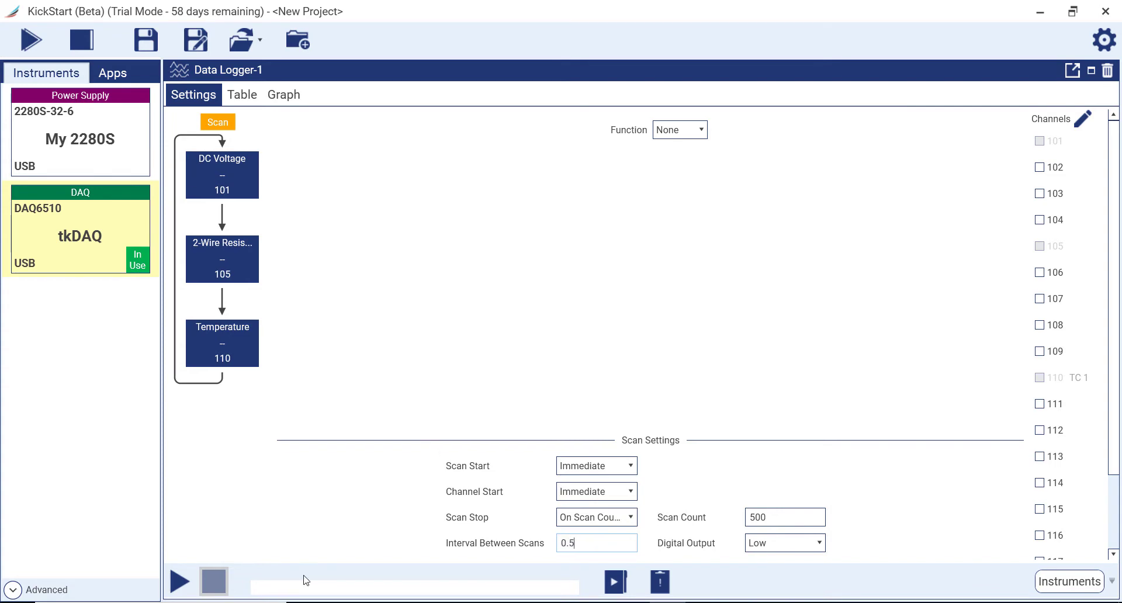
key("Tab")
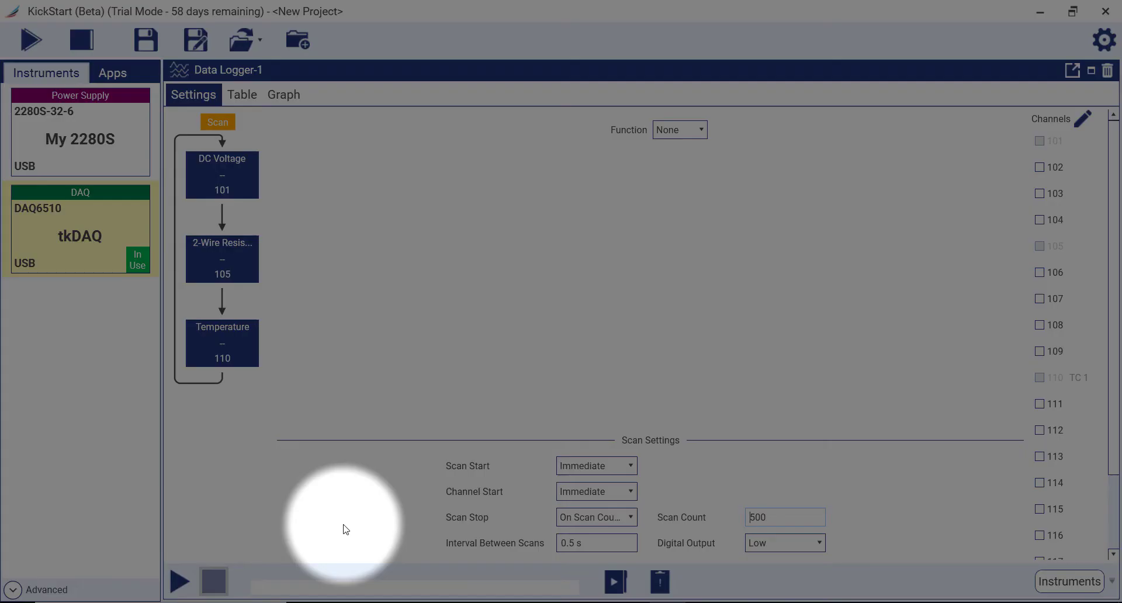
Step: Start logging, view the readings table, and hide rows 16–18
left_click(180, 581)
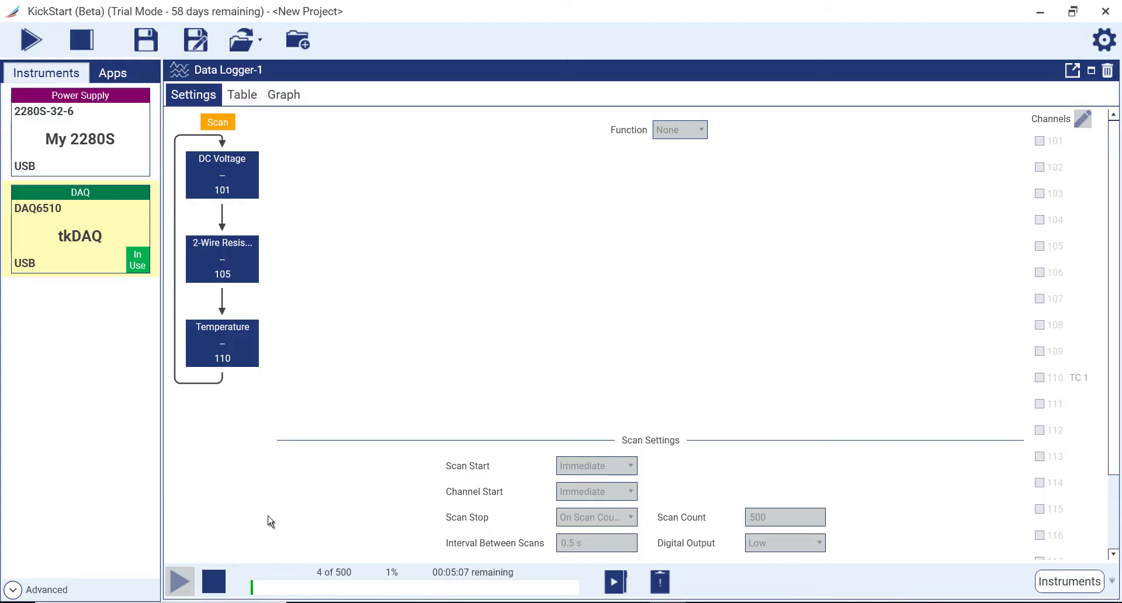
left_click(244, 101)
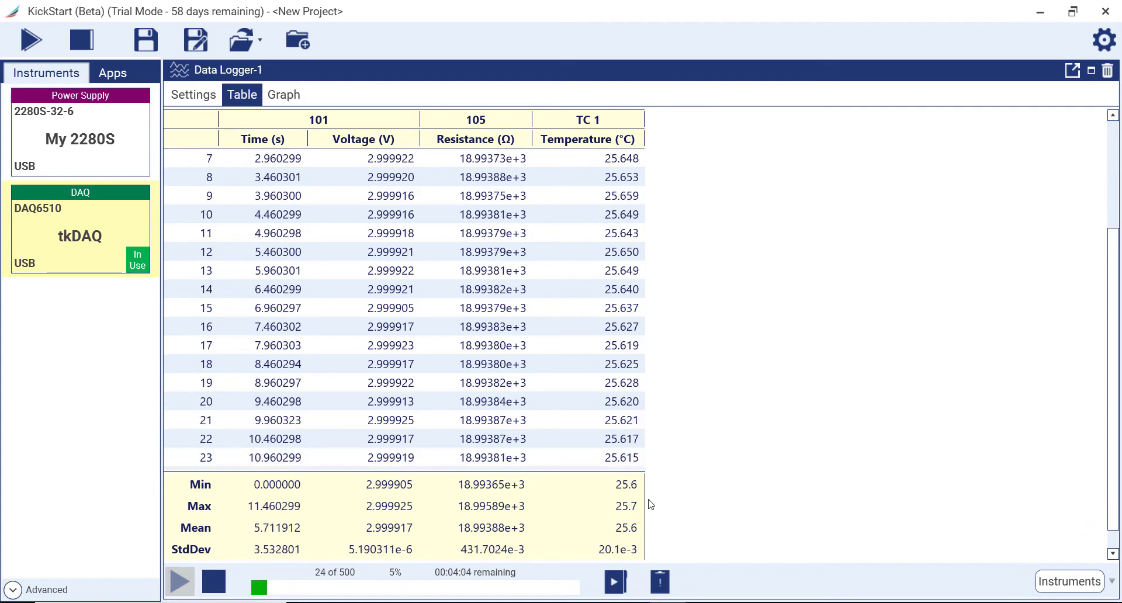
left_click(368, 237)
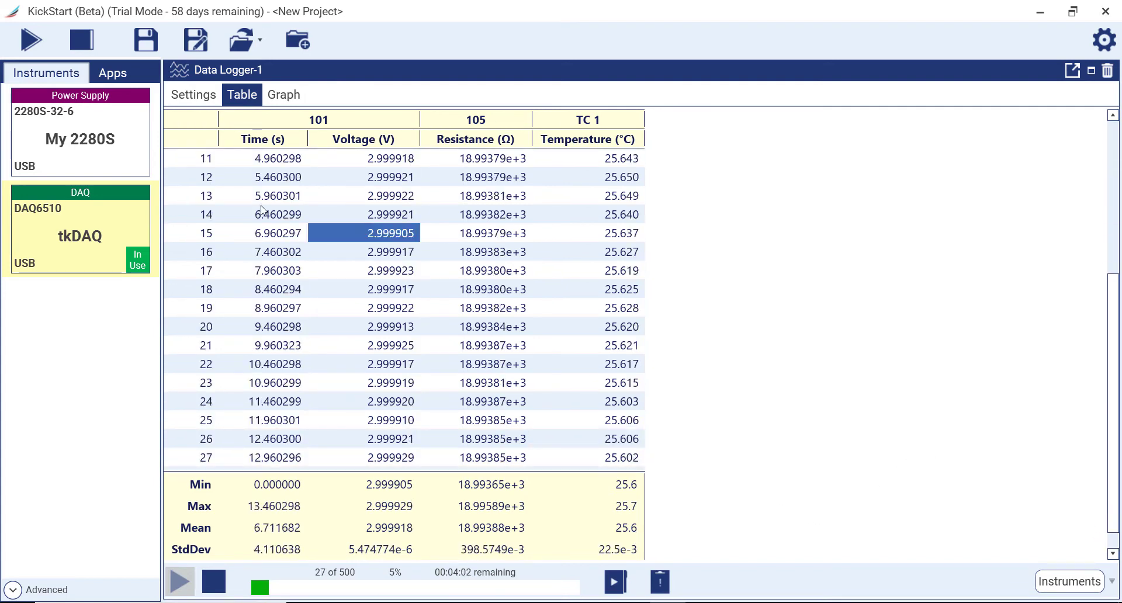
left_click_drag(211, 228, 210, 272)
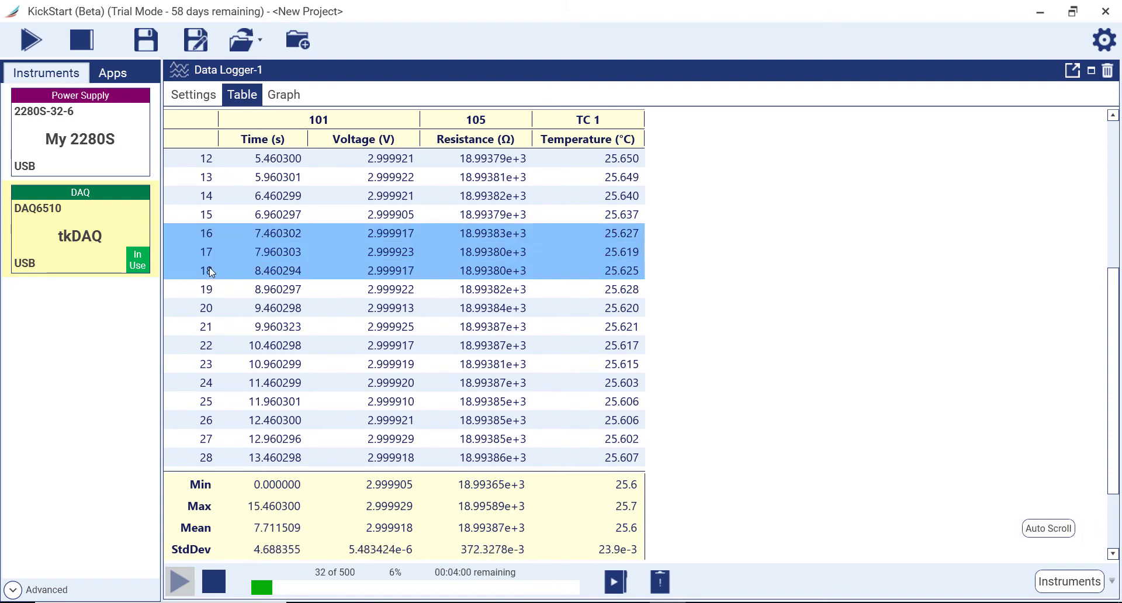
right_click(210, 271)
left_click(227, 279)
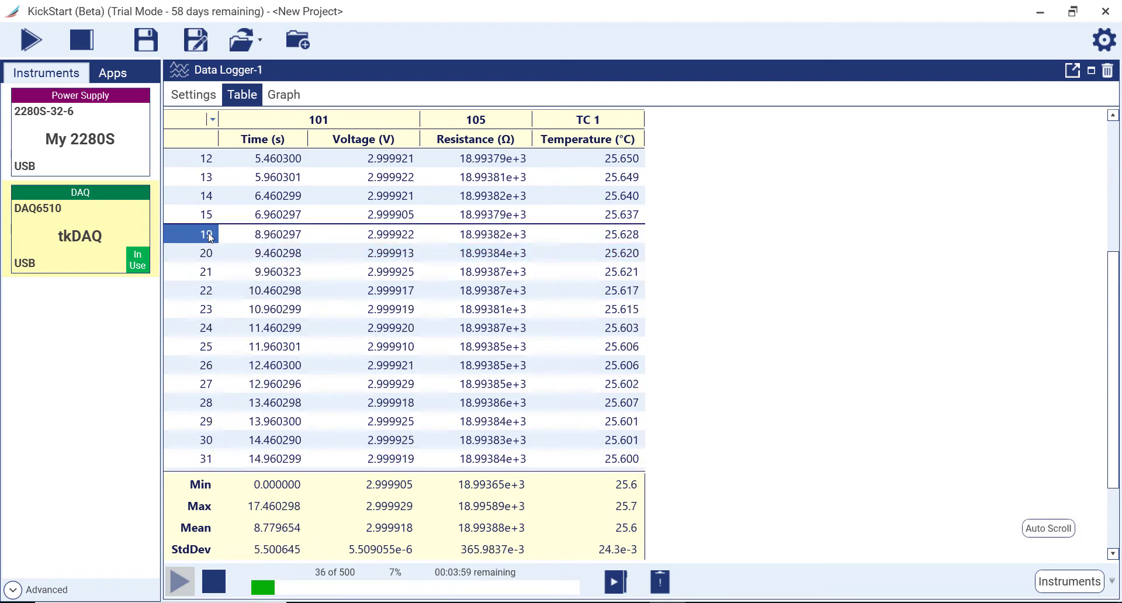
Step: Unhide rows 16–18 using row 19's context menu
left_click(211, 237)
right_click(211, 236)
left_click(250, 267)
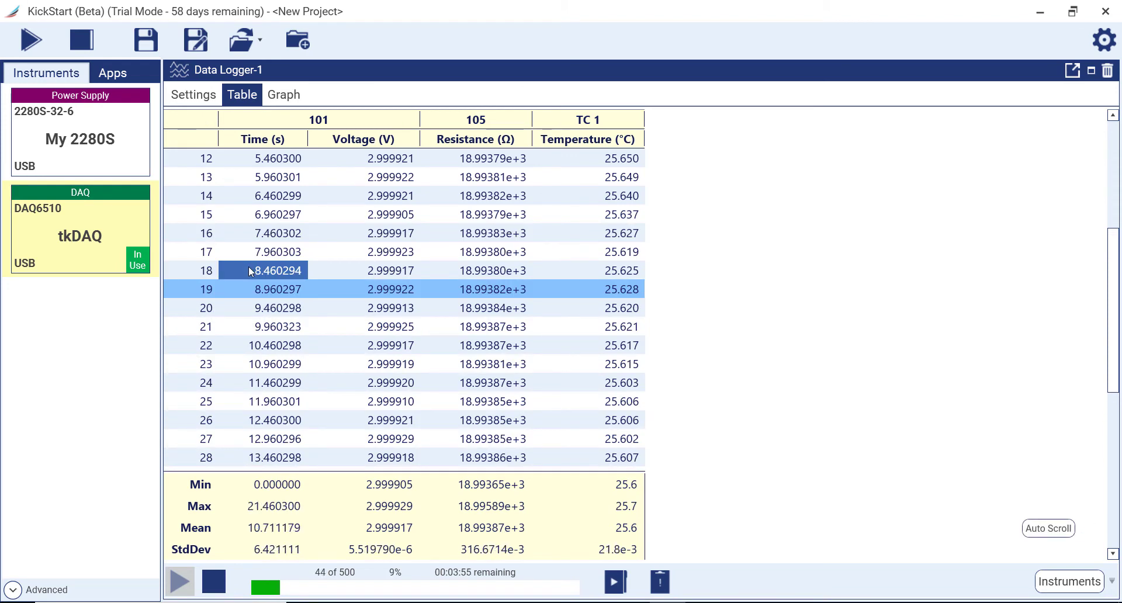
Step: Show the Graph view and toggle the Resistance chart off and back on
left_click(300, 104)
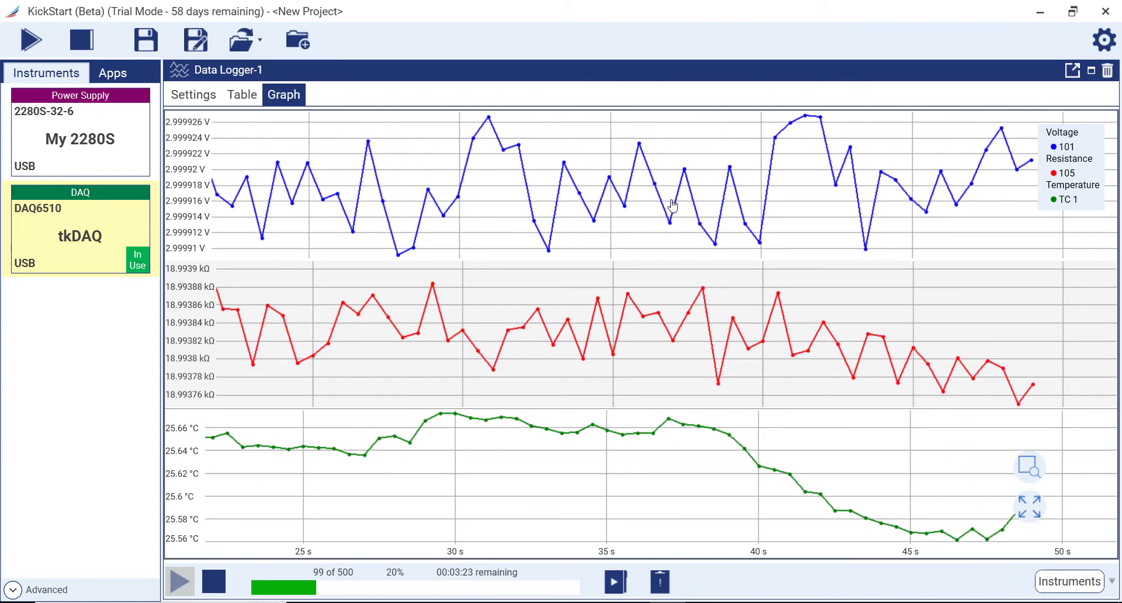
mouse_move(1079, 197)
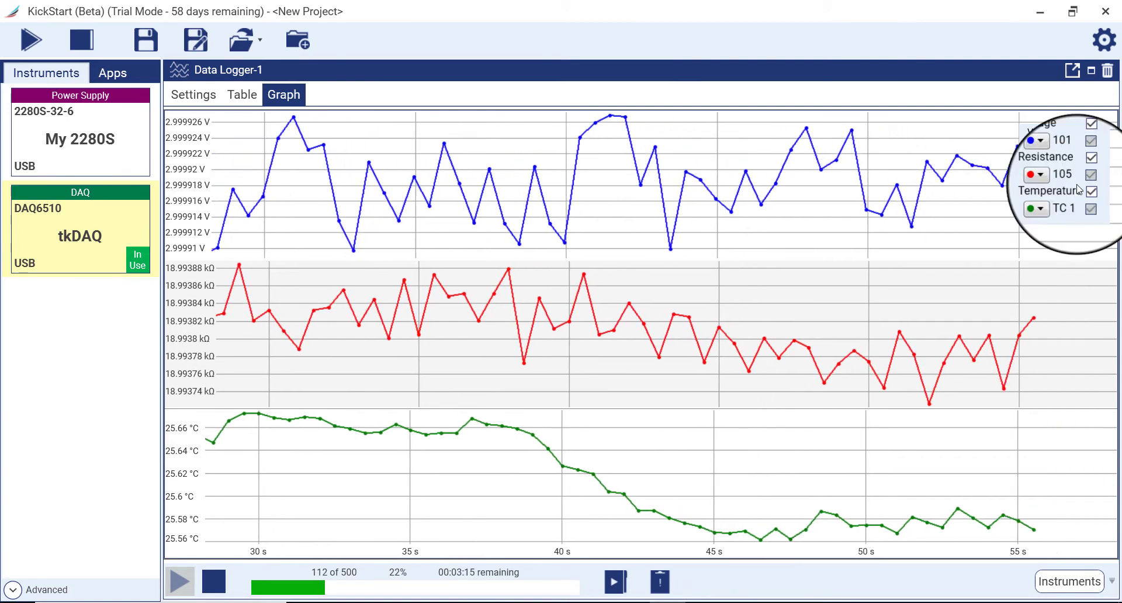
left_click(1089, 162)
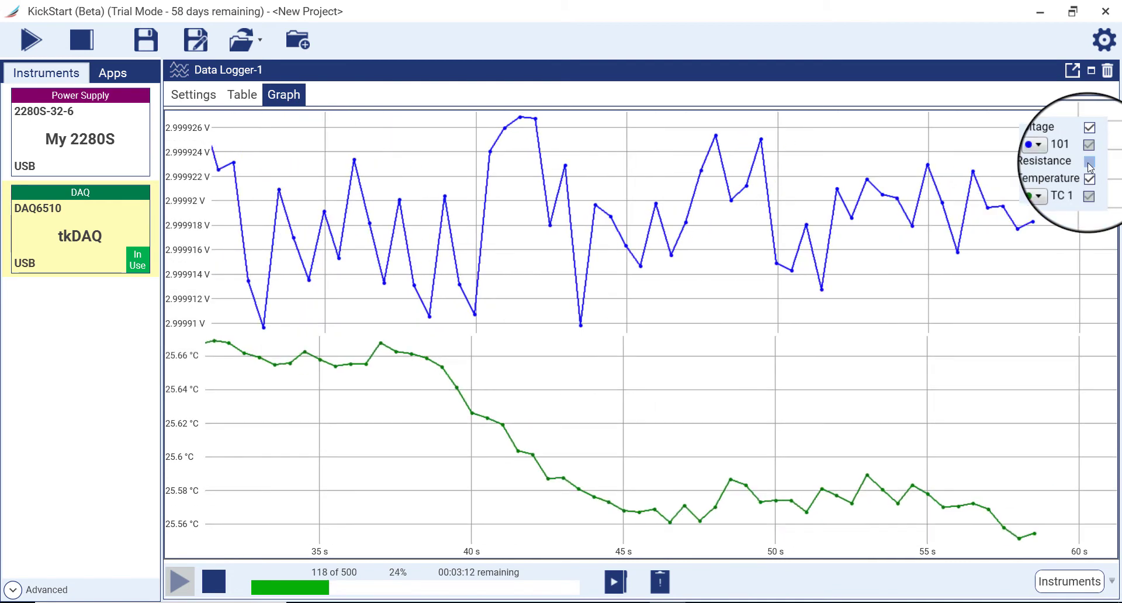
left_click(1089, 162)
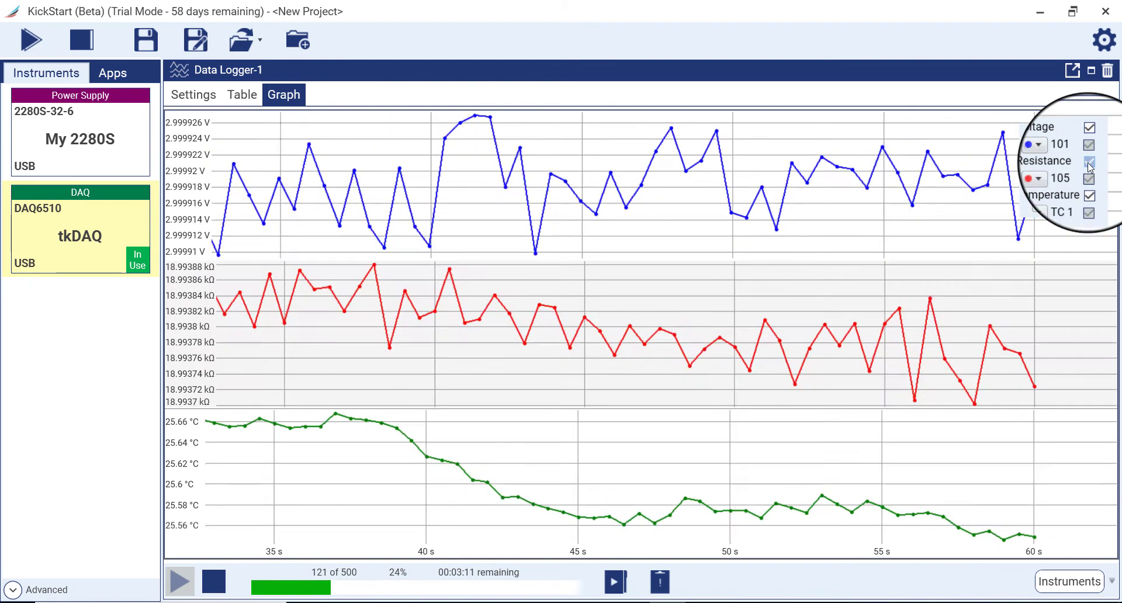
mouse_move(733, 468)
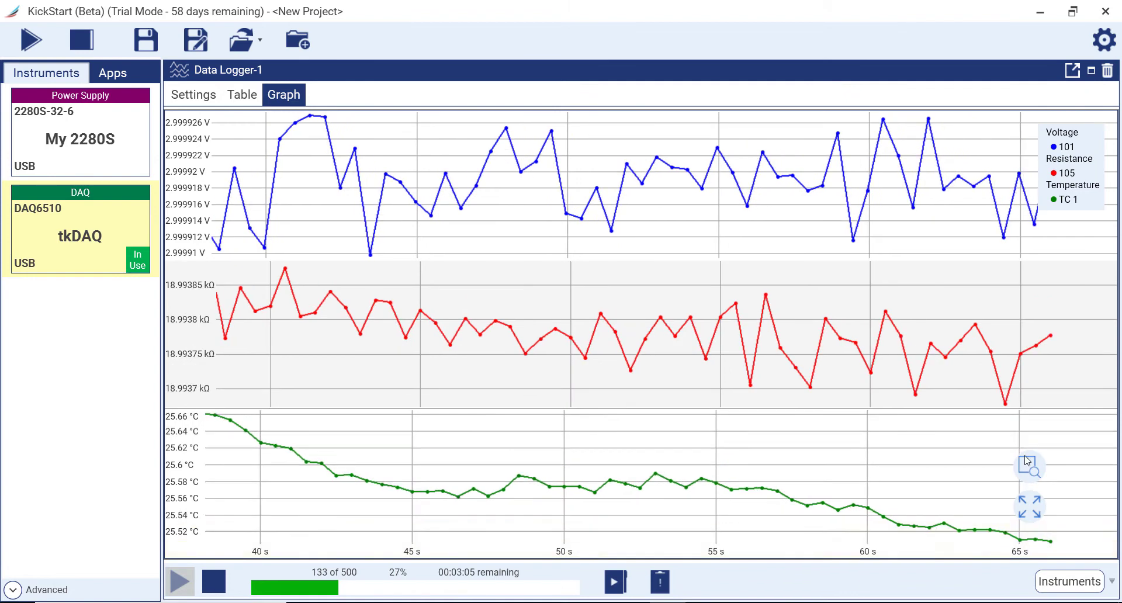
Step: Box-zoom the voltage chart to about 55–69 s and inspect point values
left_click(1029, 467)
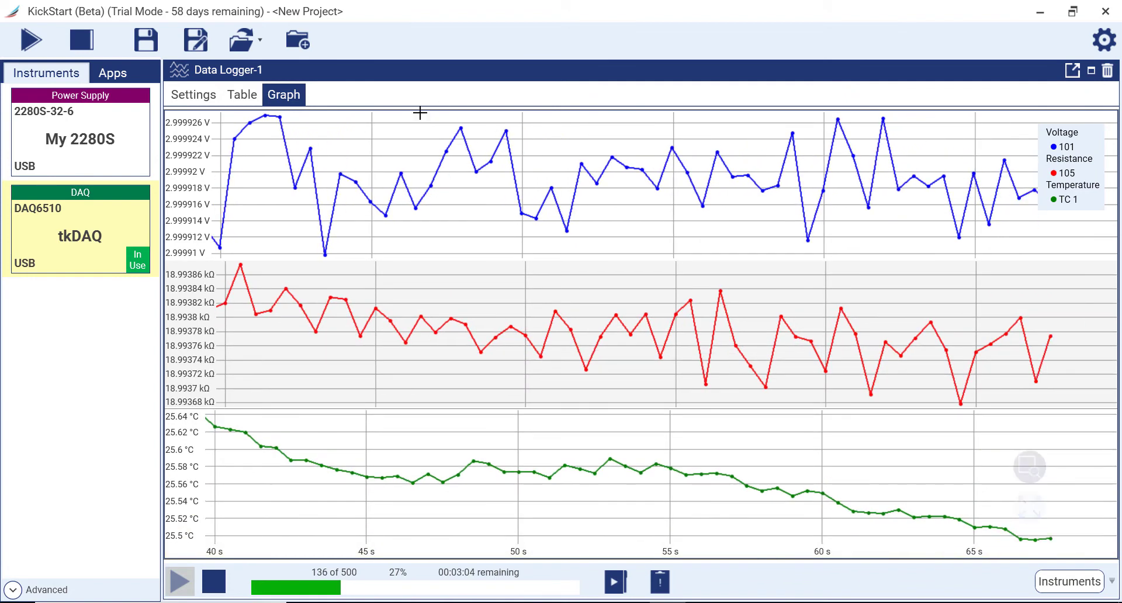
left_click_drag(421, 113, 883, 264)
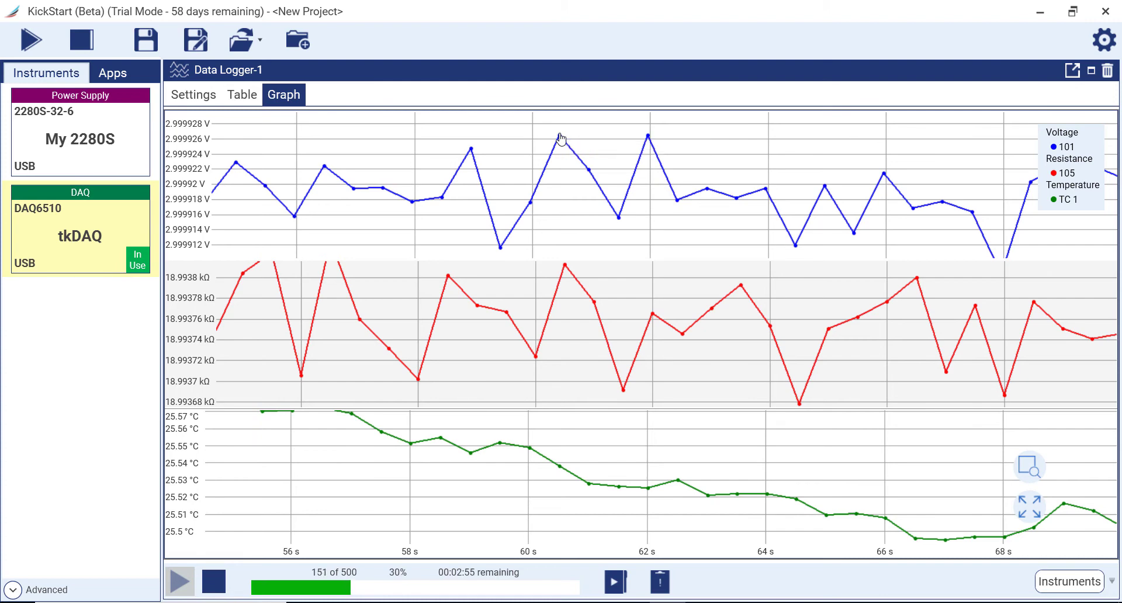
mouse_move(560, 140)
mouse_move(325, 169)
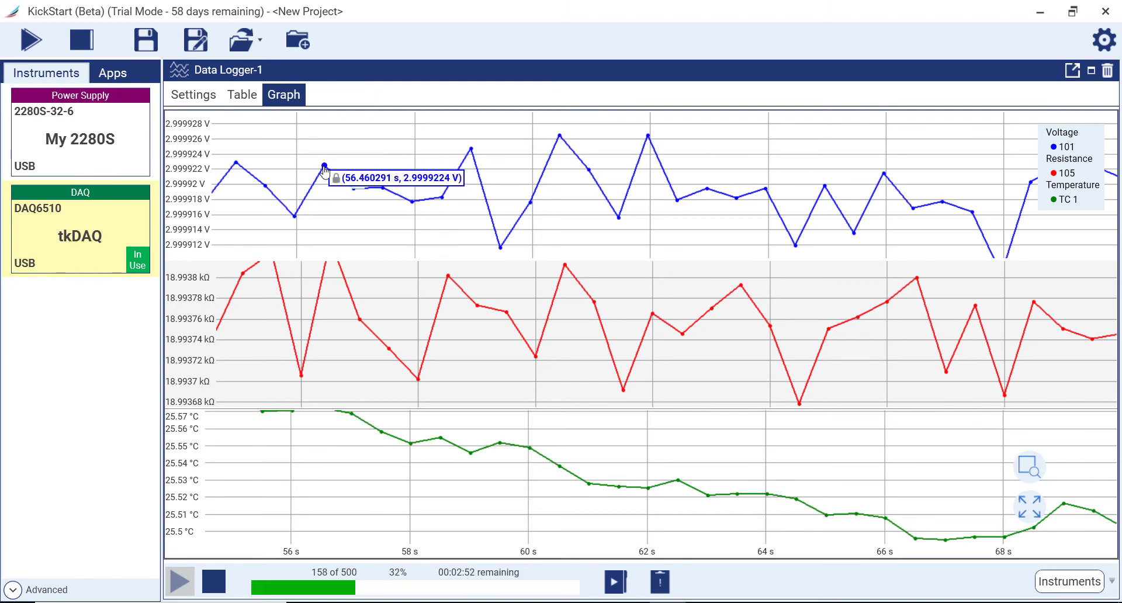
Step: Place cursors at 60.46 s and 64.96 s on the voltage chart, then autoscale all charts
right_click(559, 142)
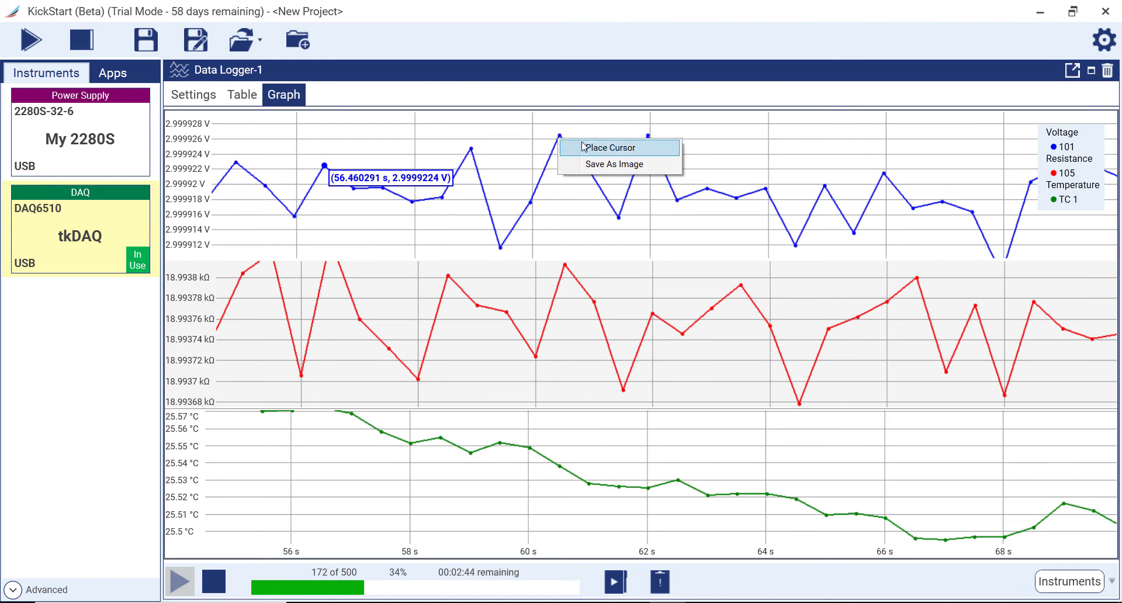
left_click(611, 147)
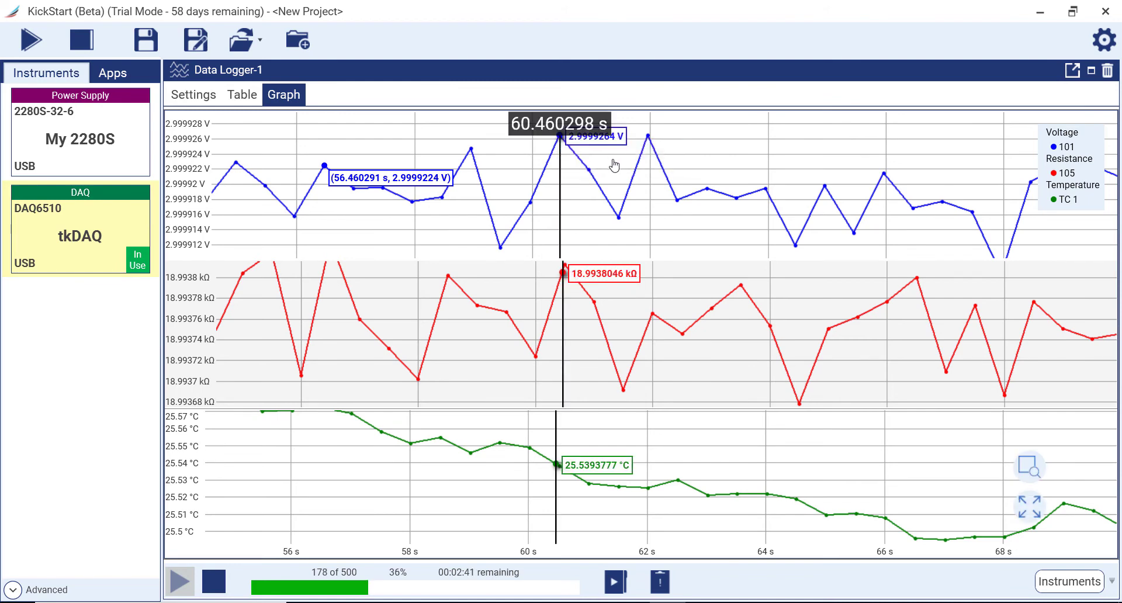
left_click_drag(649, 167, 651, 189)
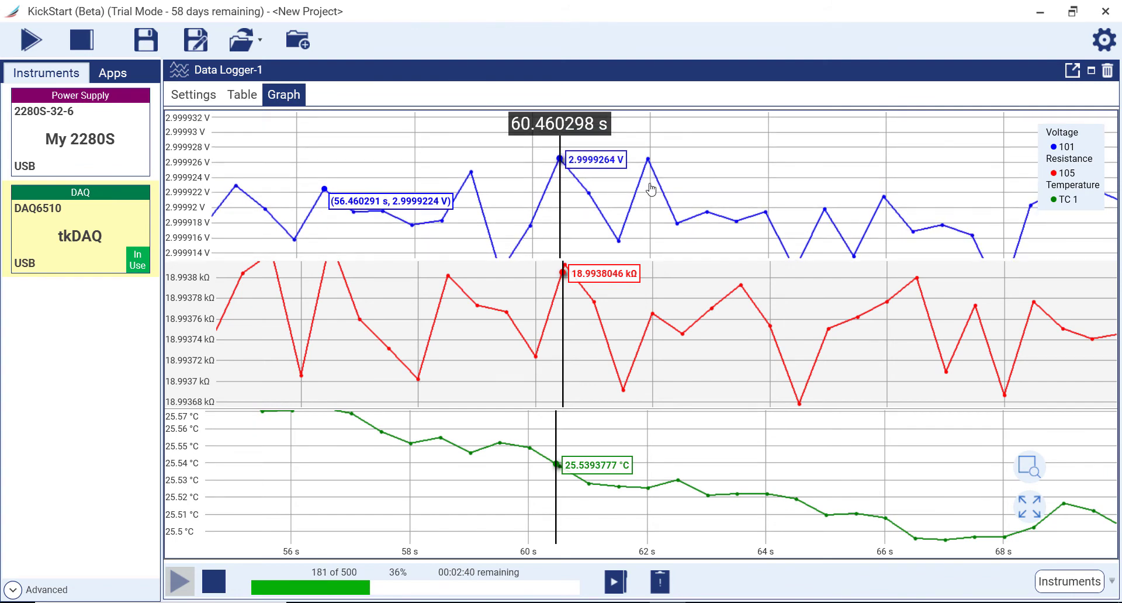
right_click(826, 212)
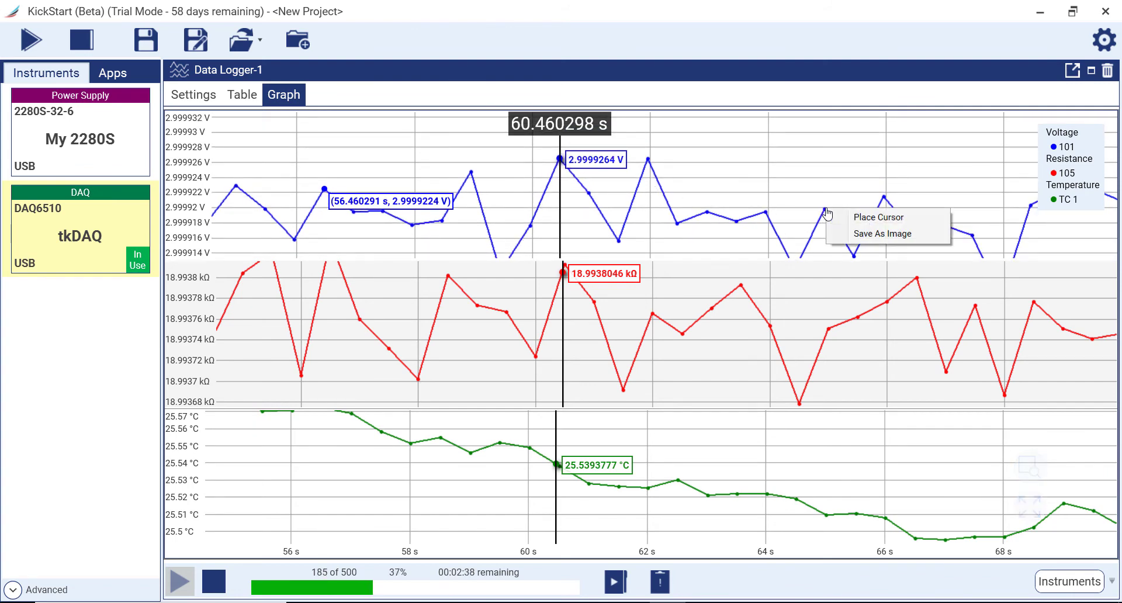
left_click(859, 218)
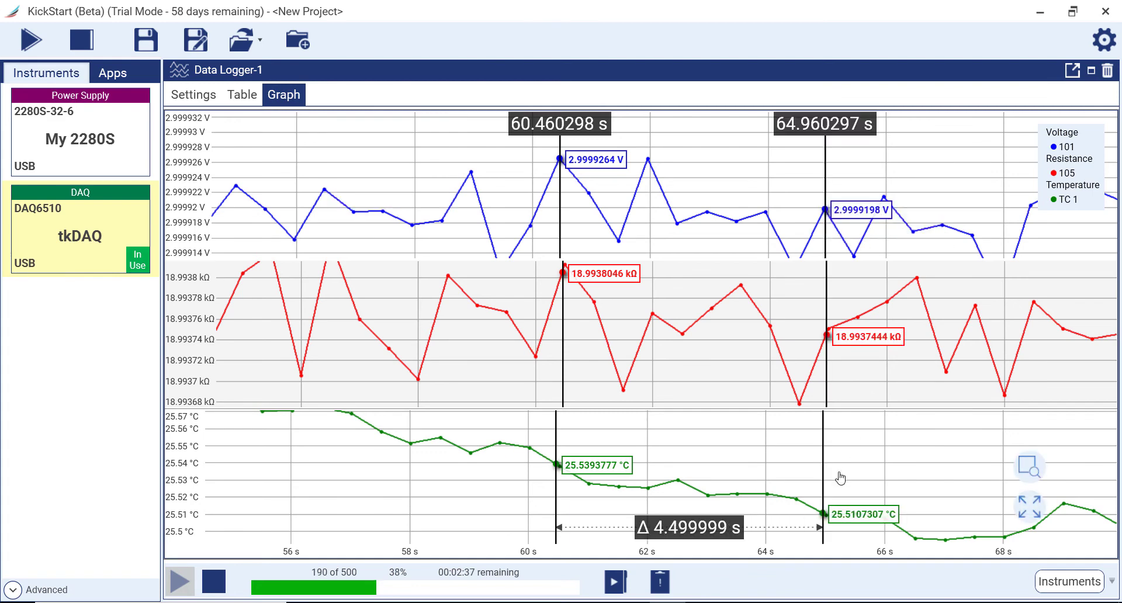
left_click(1039, 513)
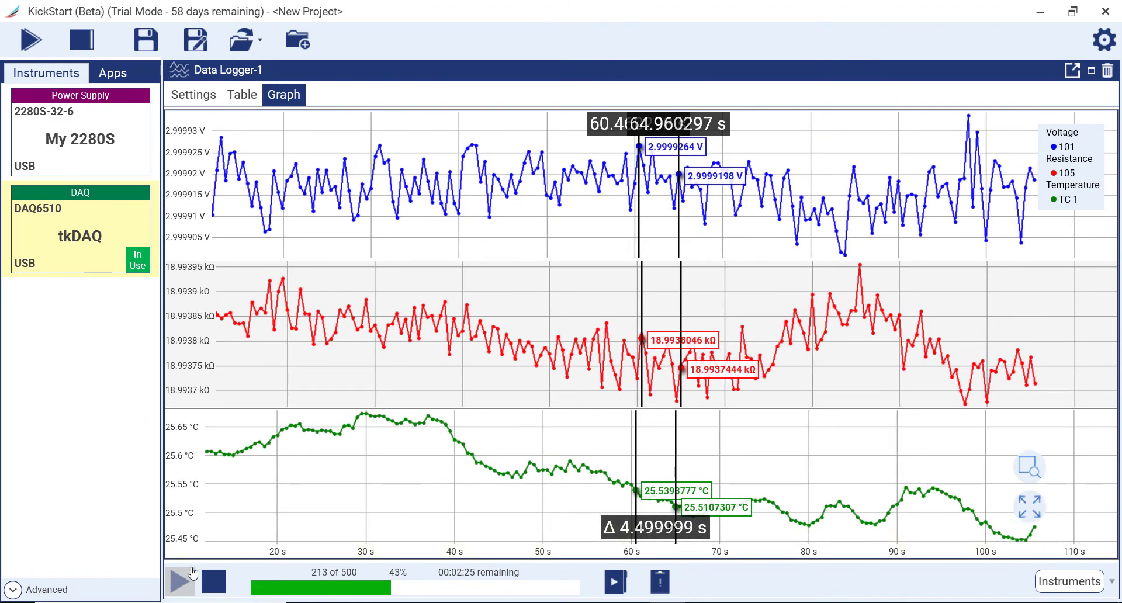
Step: Stop logging at 215 of 500 scans and open the Run History
left_click(204, 582)
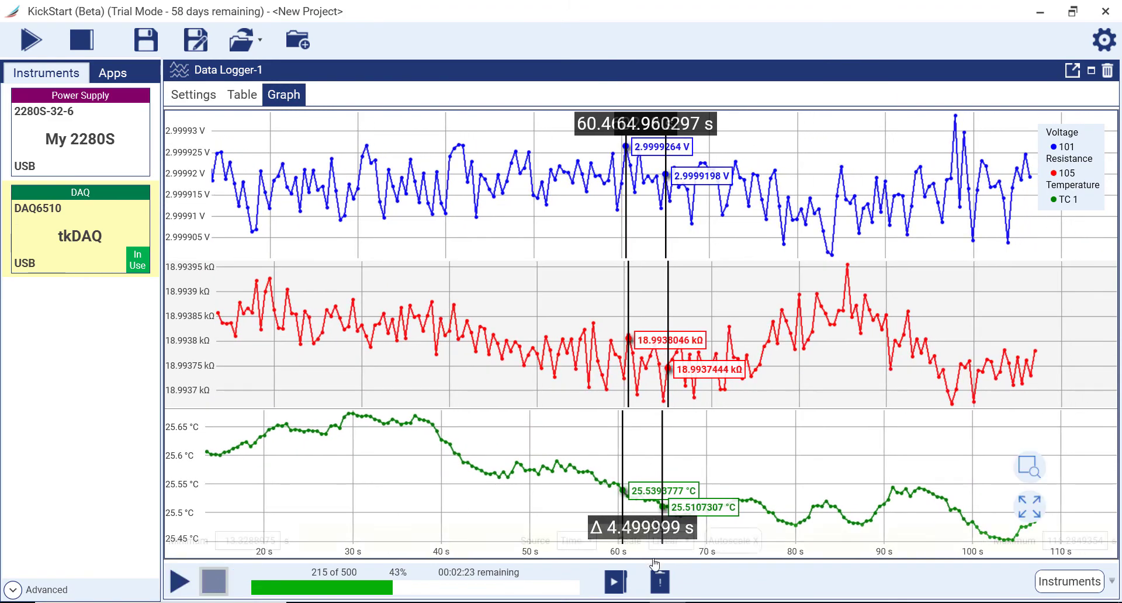
left_click(626, 585)
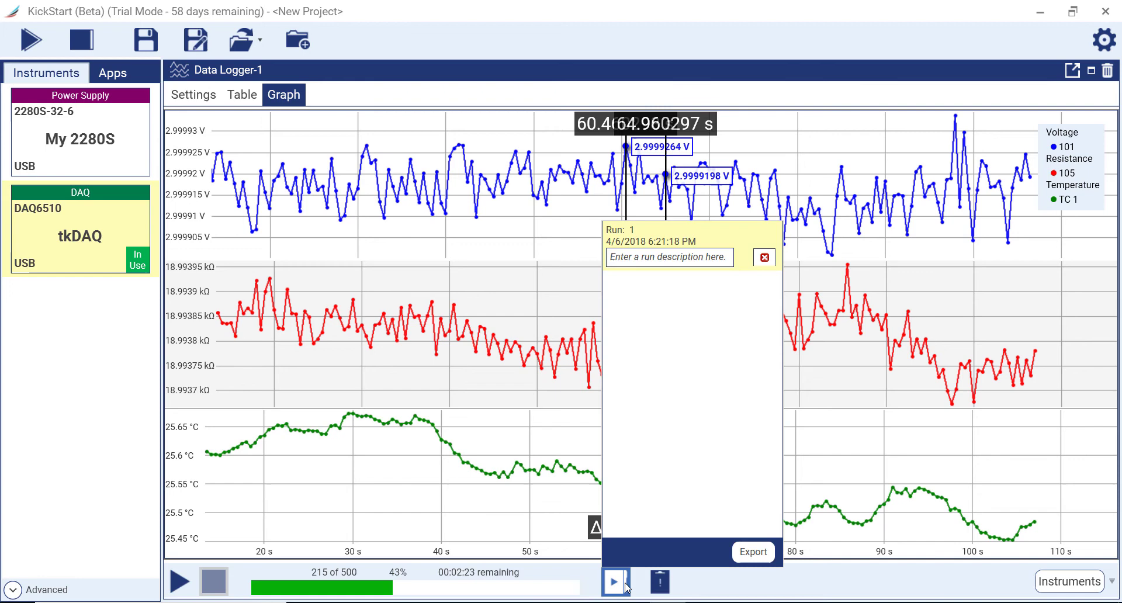
Step: Export Run 1's table and graph as 'Exported Data Run 1.csv' and 'Exported Data Run 1.png'
left_click(765, 553)
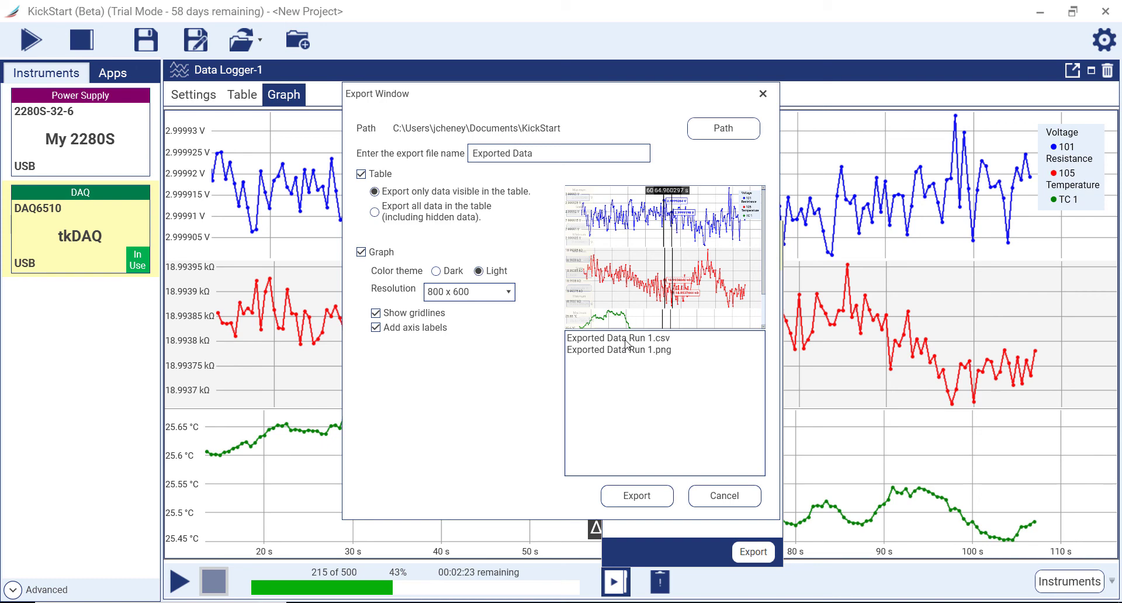
left_click(647, 497)
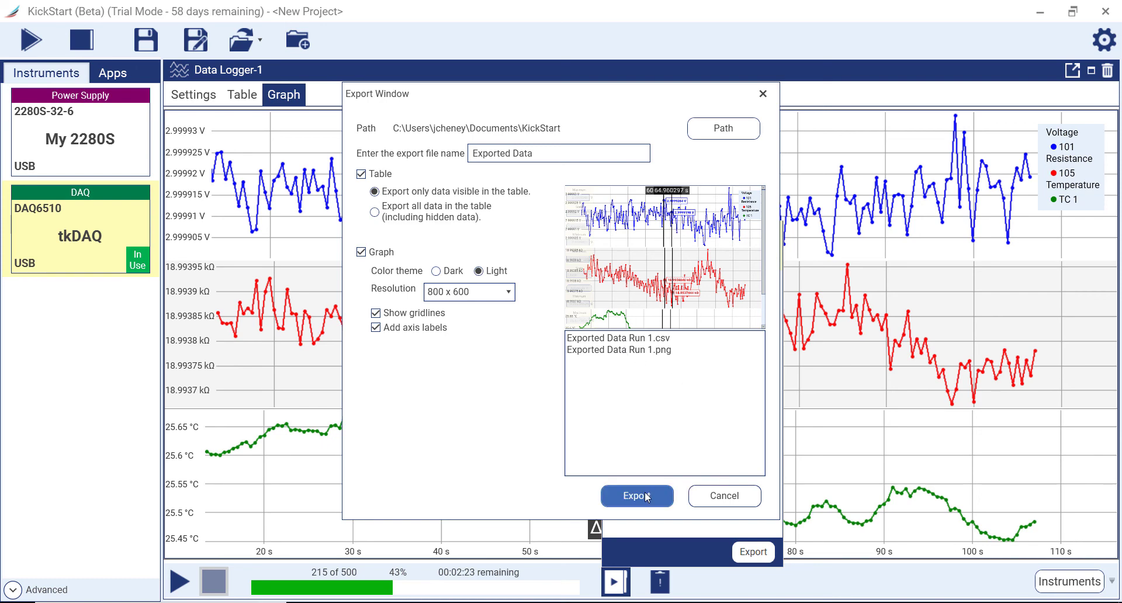
Step: Close the Run History panel and save the session as the project 'testProject2' in KickStart Projects
left_click(617, 578)
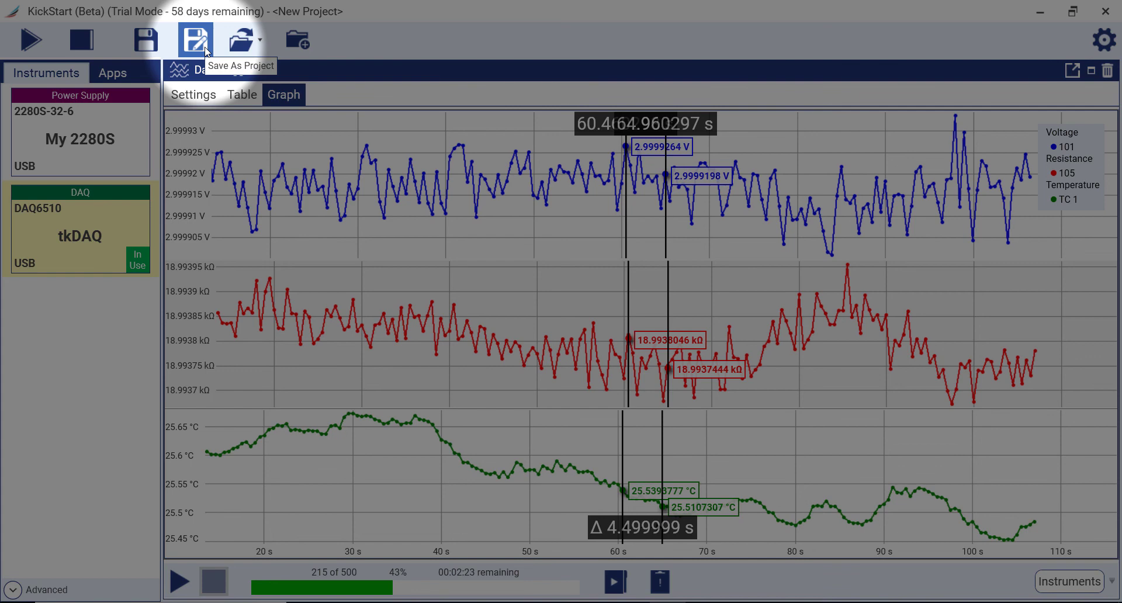
left_click(205, 51)
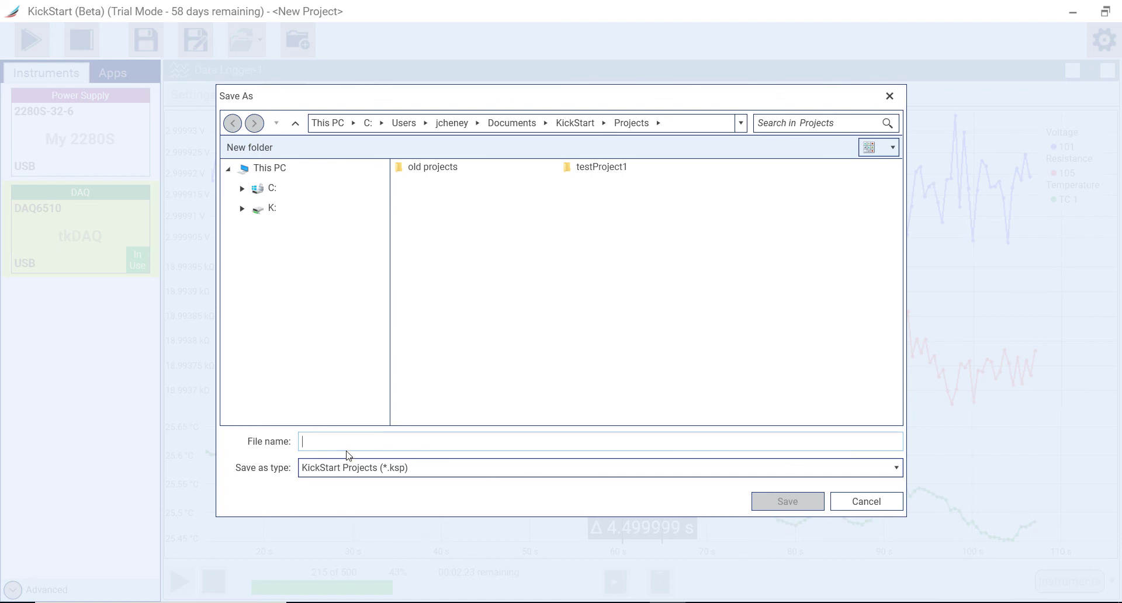
type("testP")
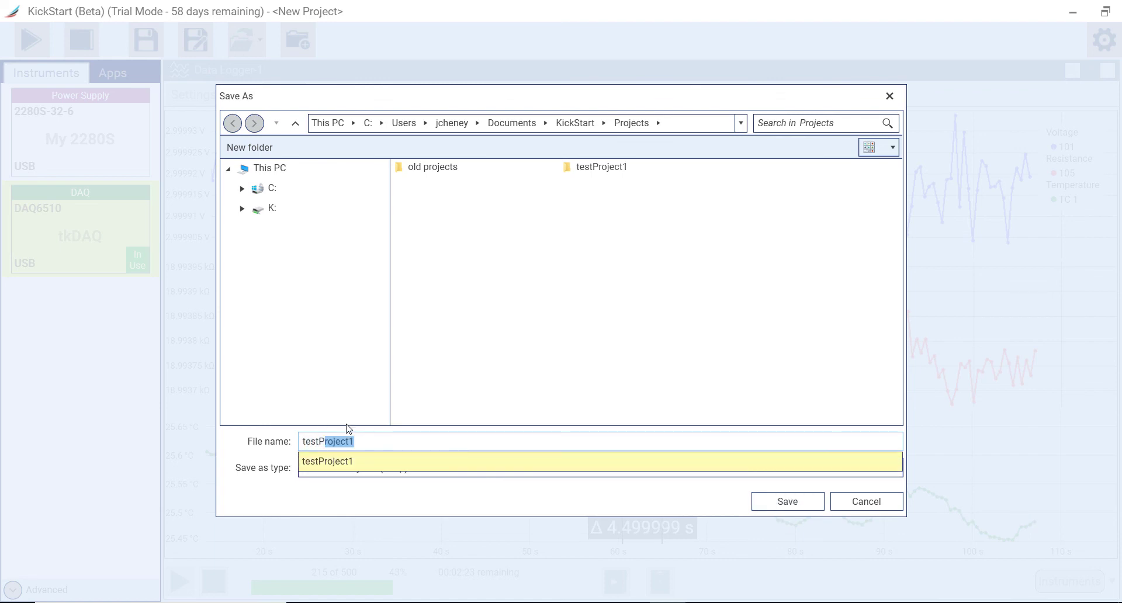
type("roject2")
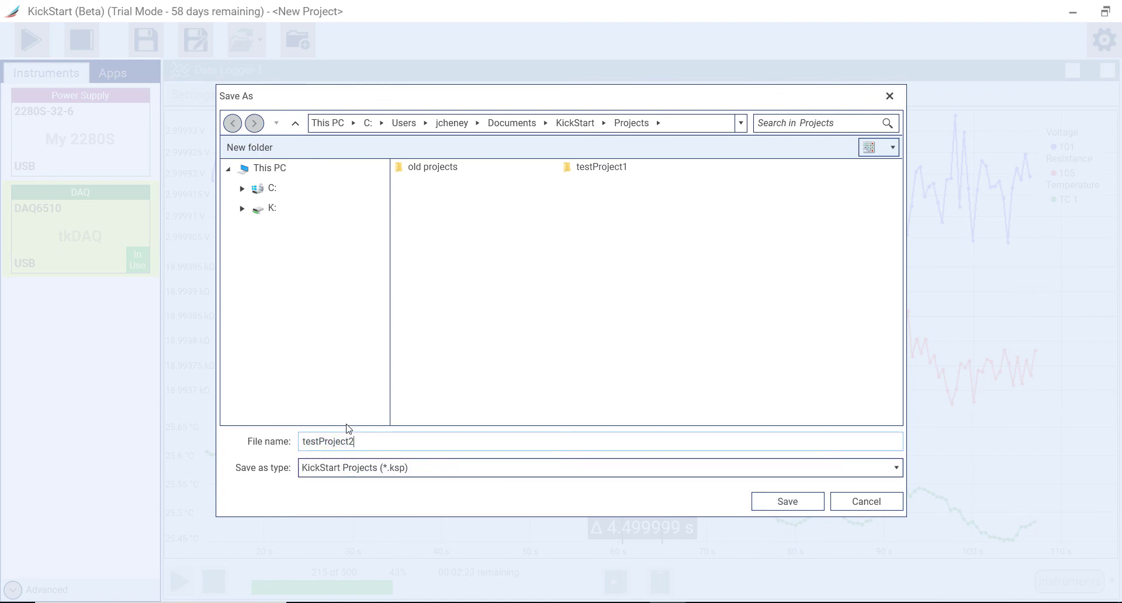
key("Return")
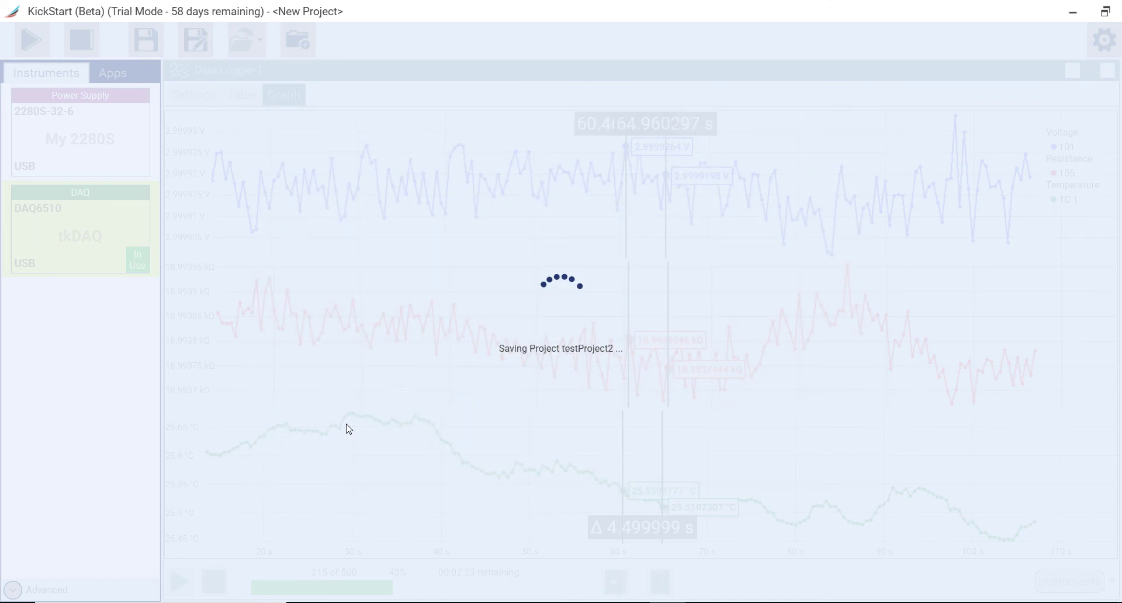